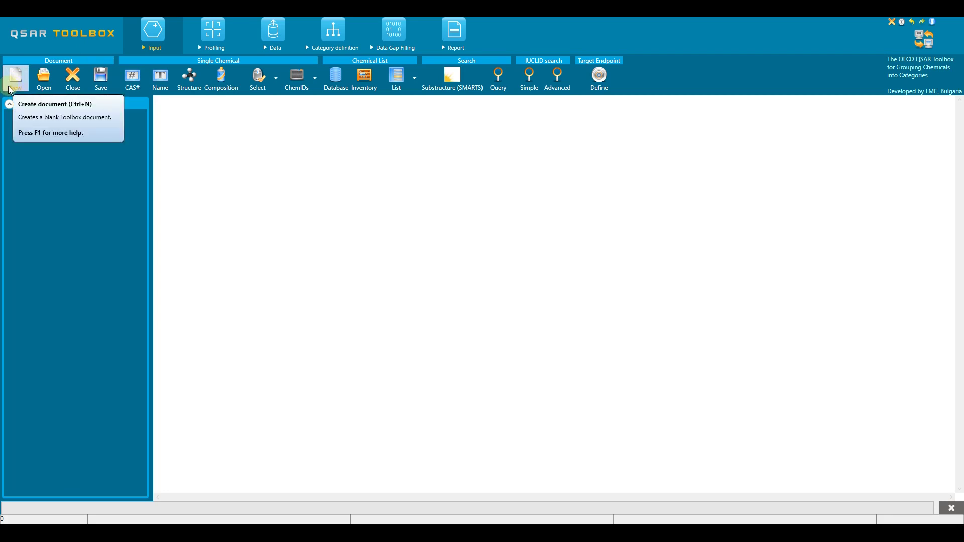
- Create the empty Document 1 with the New command in the Document group
left_click(9, 89)
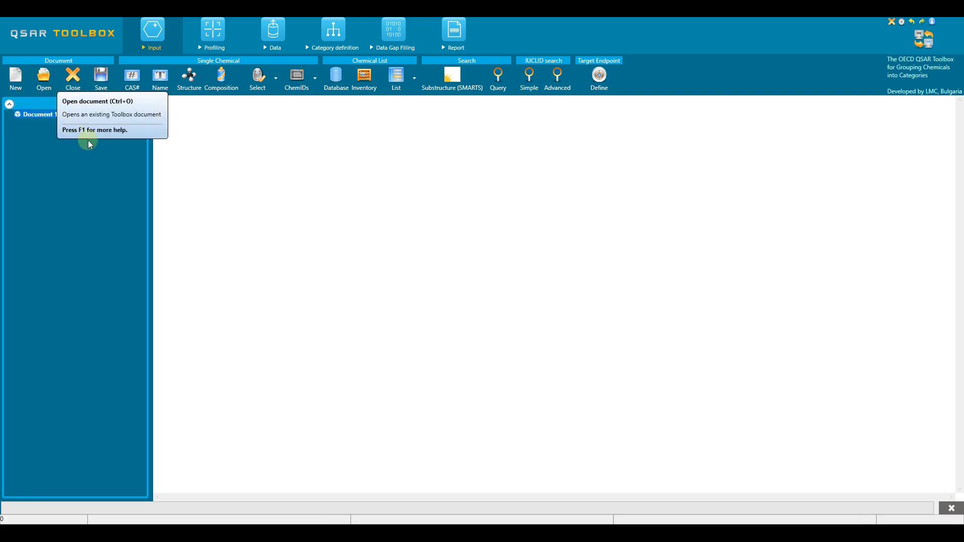
left_click(114, 164)
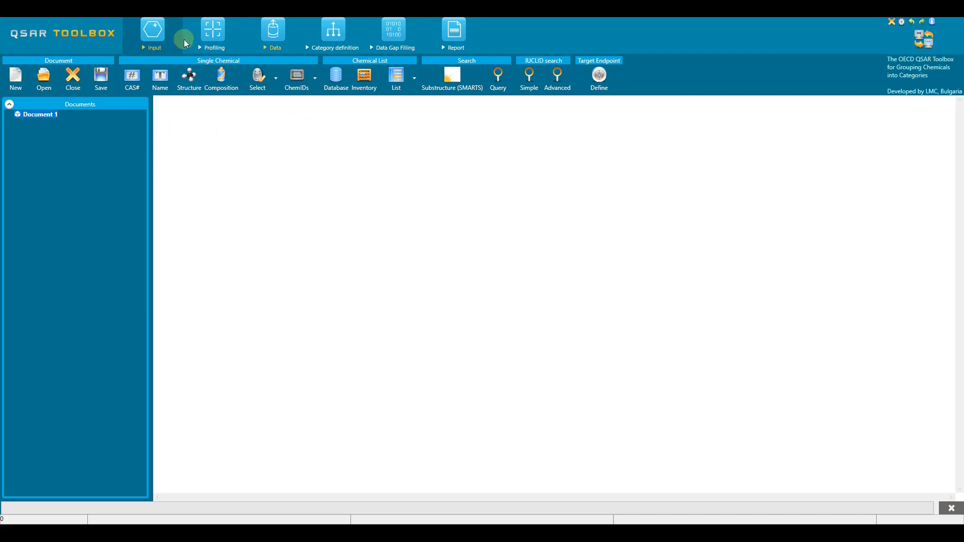
left_click(132, 84)
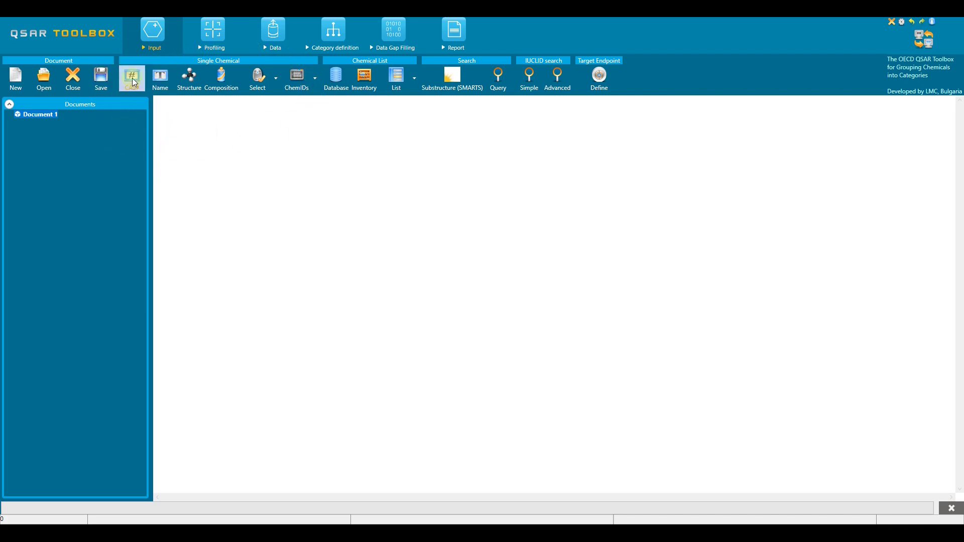
left_click(229, 88)
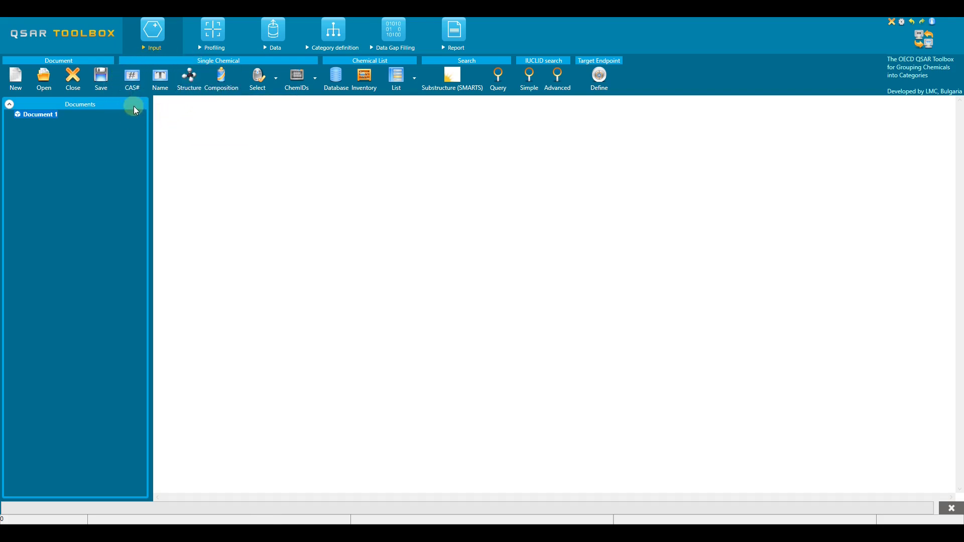
- Search CAS 366448-53-5 and add its mono-constituent record as the target chemical
left_click(132, 76)
right_click(351, 119)
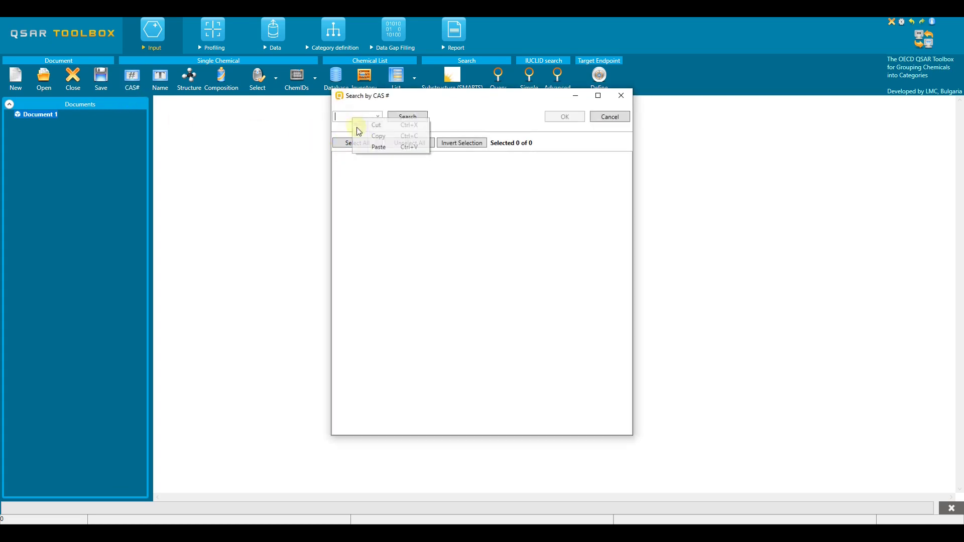
left_click(370, 147)
left_click(411, 119)
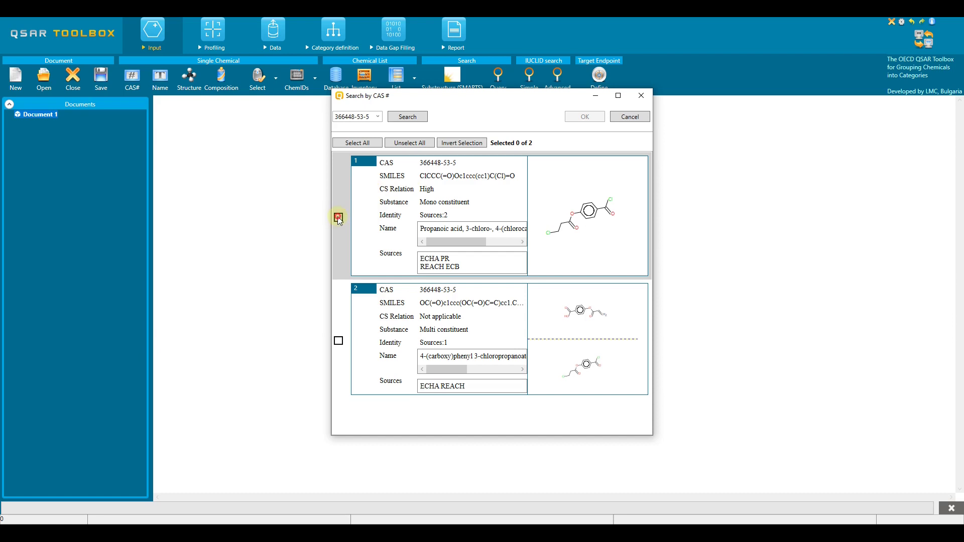
left_click(338, 218)
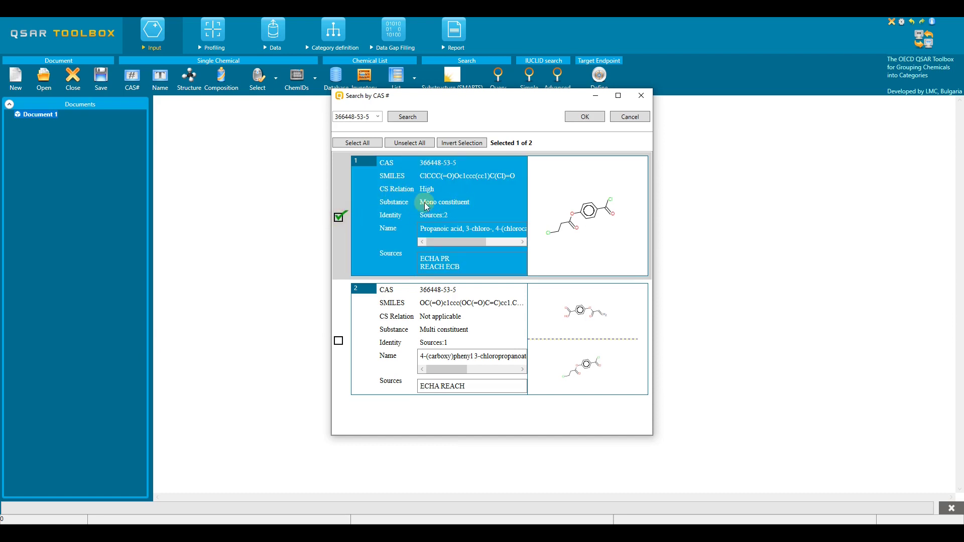
left_click(576, 117)
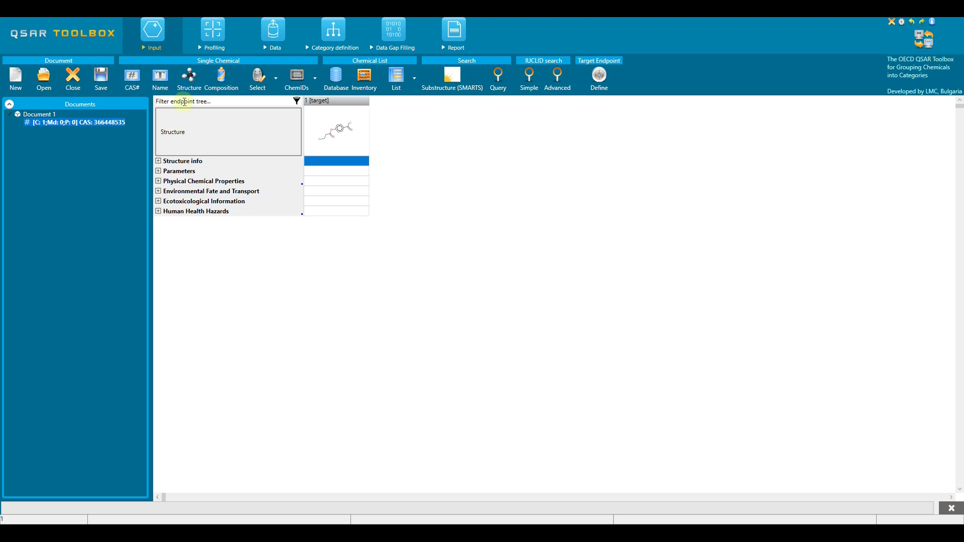
- Run an exact-match name search for 'benzaldehyde', returning four records including 100-52-7
left_click(160, 83)
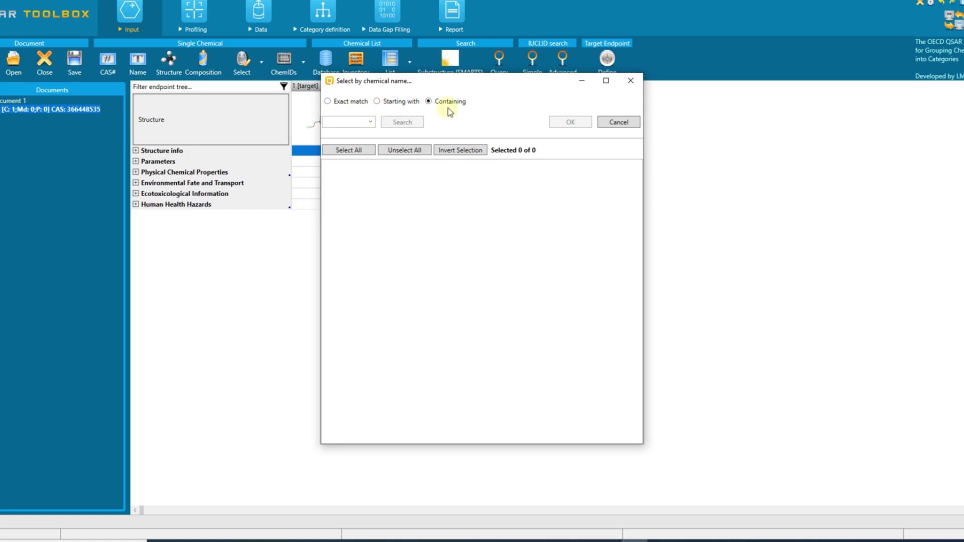
right_click(339, 124)
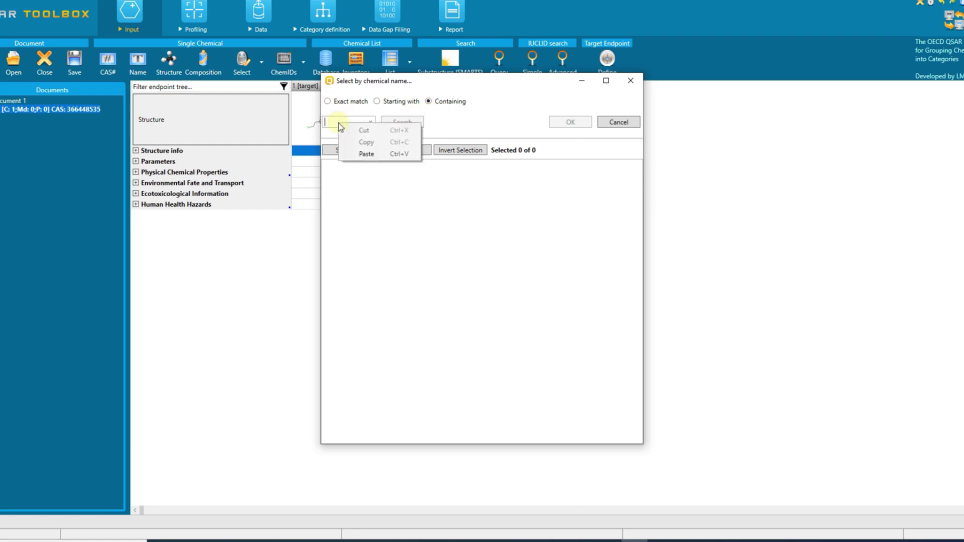
left_click(364, 152)
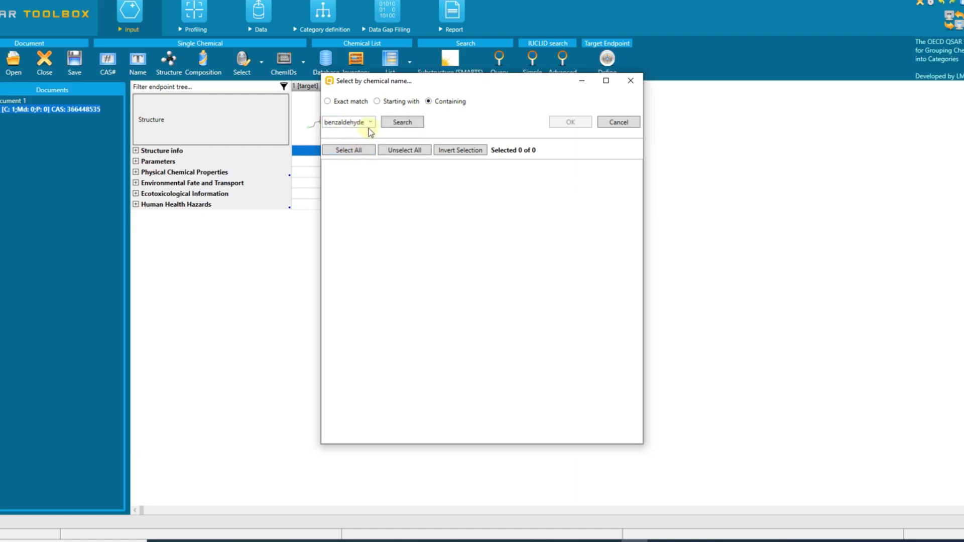
left_click(327, 101)
left_click(400, 123)
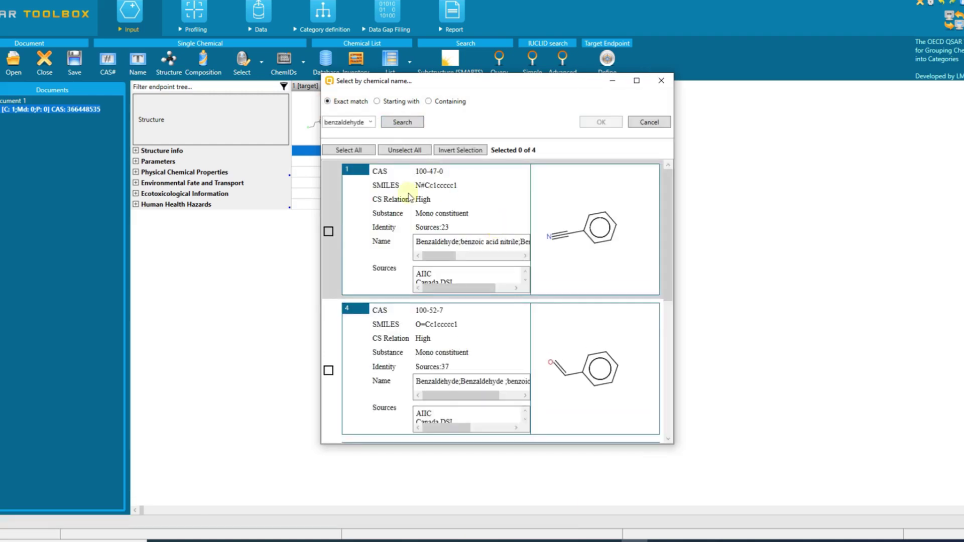
mouse_move(670, 238)
left_mouse_down()
mouse_move(670, 312)
mouse_move(667, 185)
left_mouse_up()
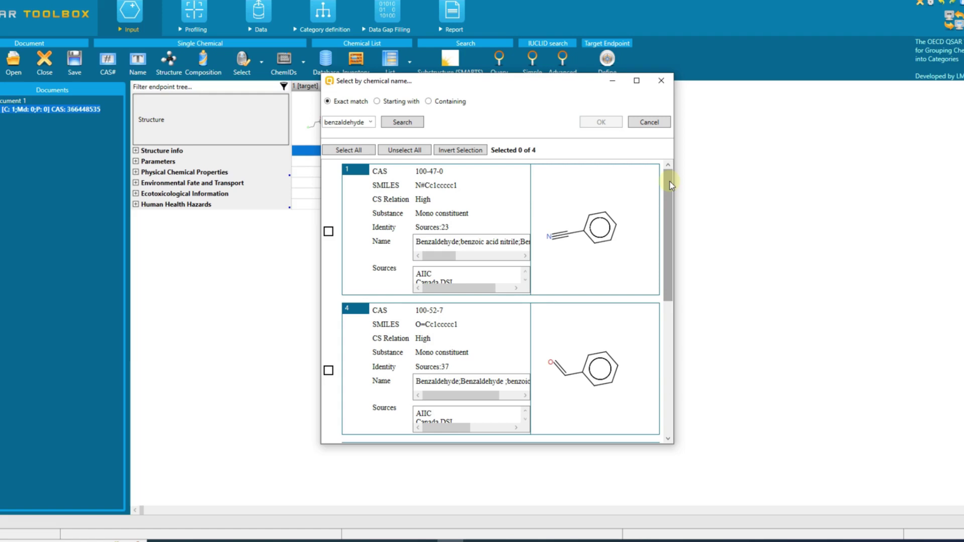
- Search names starting with, then containing, 'benzaldehyde', getting 739 records
left_click(378, 101)
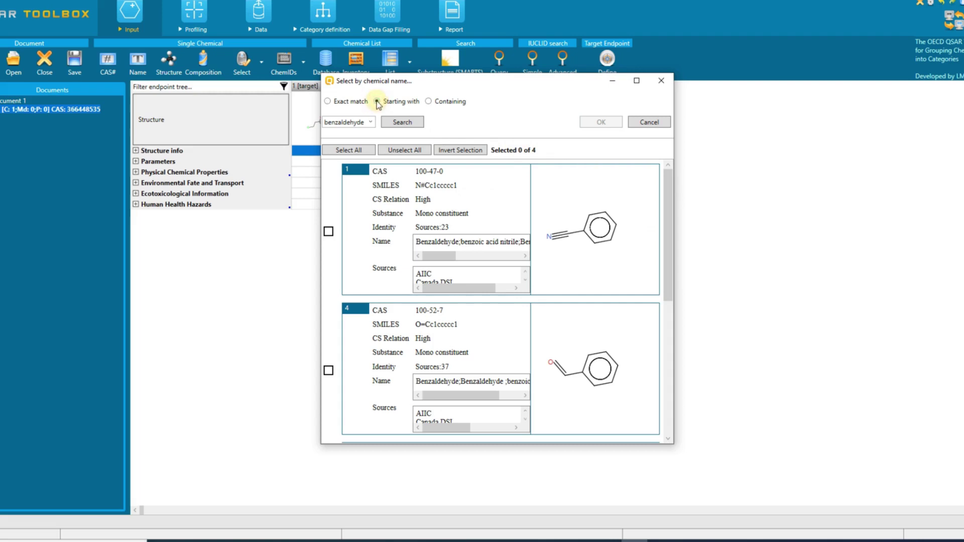
left_click(402, 123)
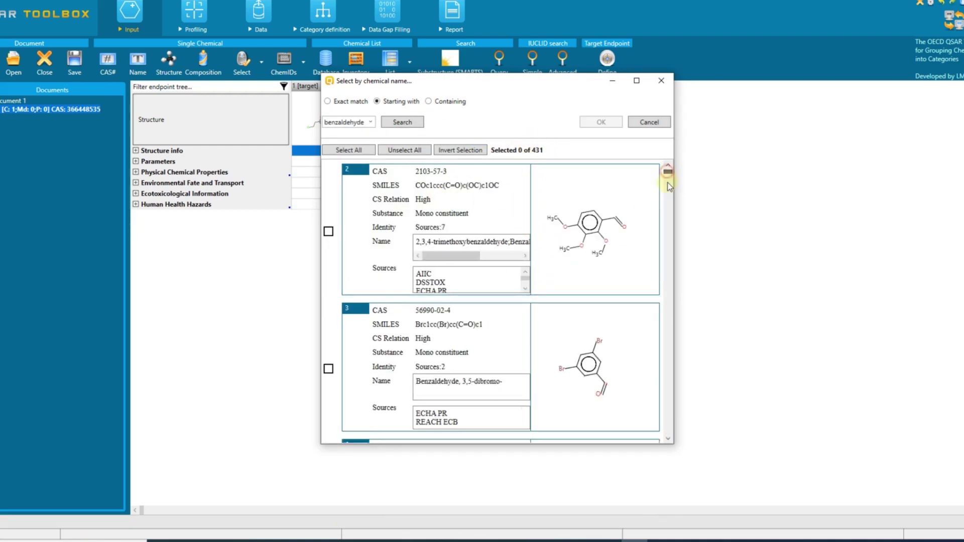
mouse_move(667, 173)
left_mouse_down()
mouse_move(668, 211)
mouse_move(668, 176)
left_mouse_up()
left_click(428, 101)
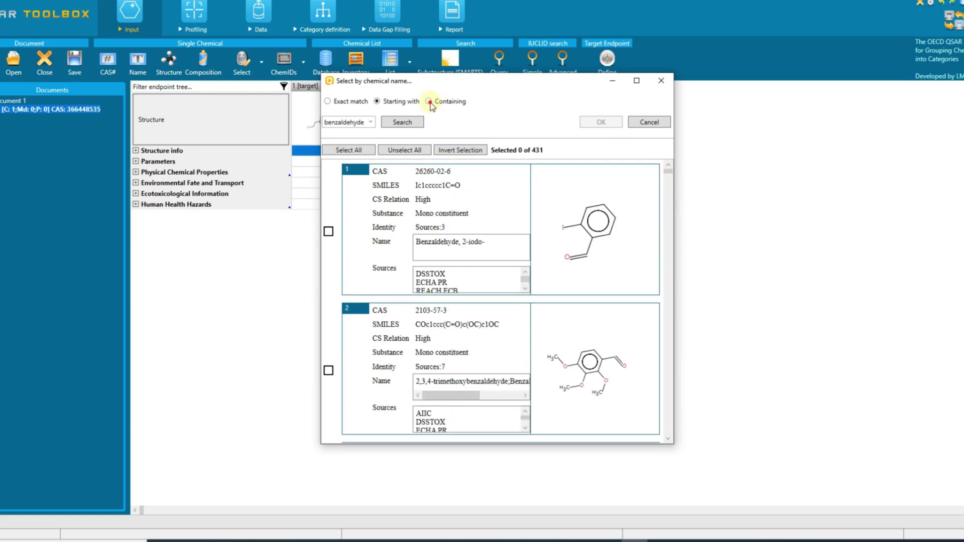
left_click(399, 121)
- Add Benzaldehyde, 2-iodo- and the trimethoxybenzaldehyde record to the data matrix
left_click(328, 231)
left_click(328, 369)
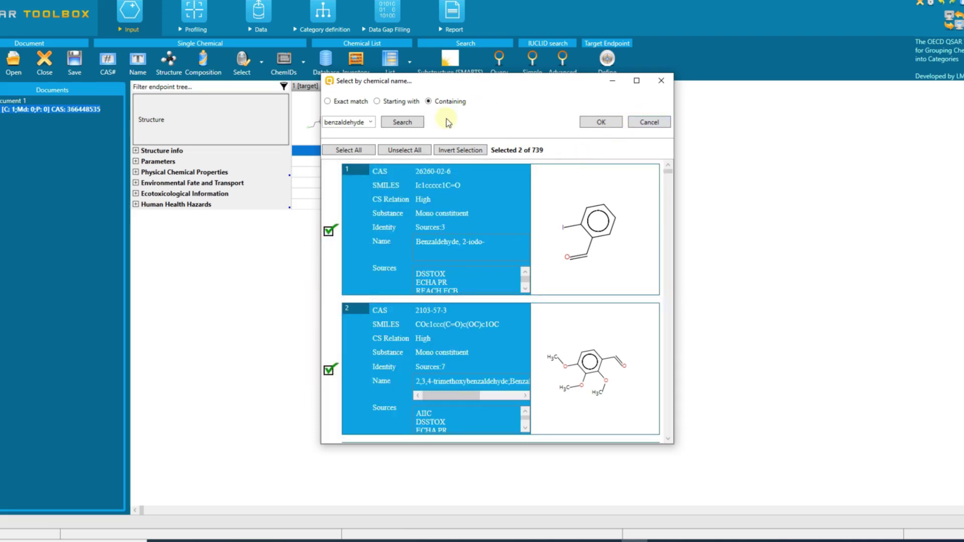
key("Return")
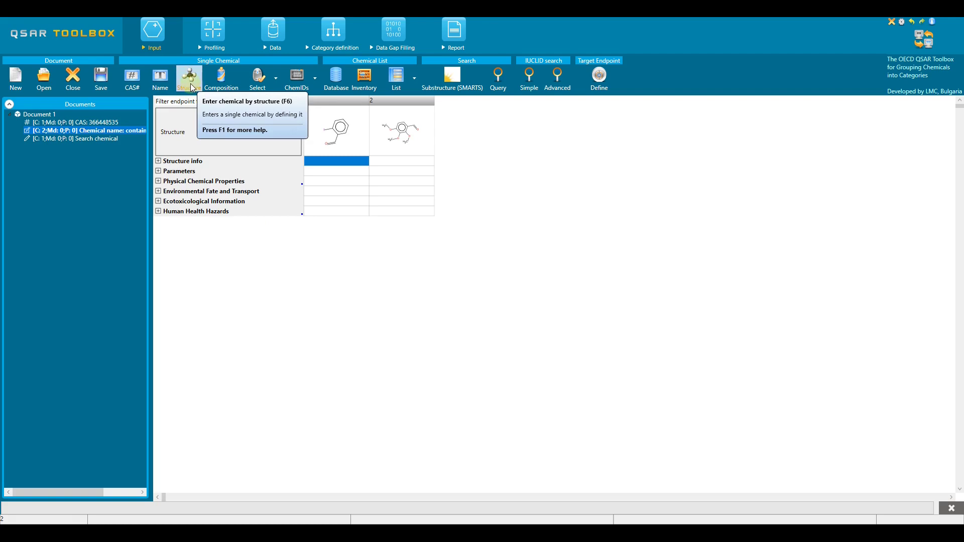
- Draw a benzene ring with a two-carbon side chain in the structure editor
left_click(189, 86)
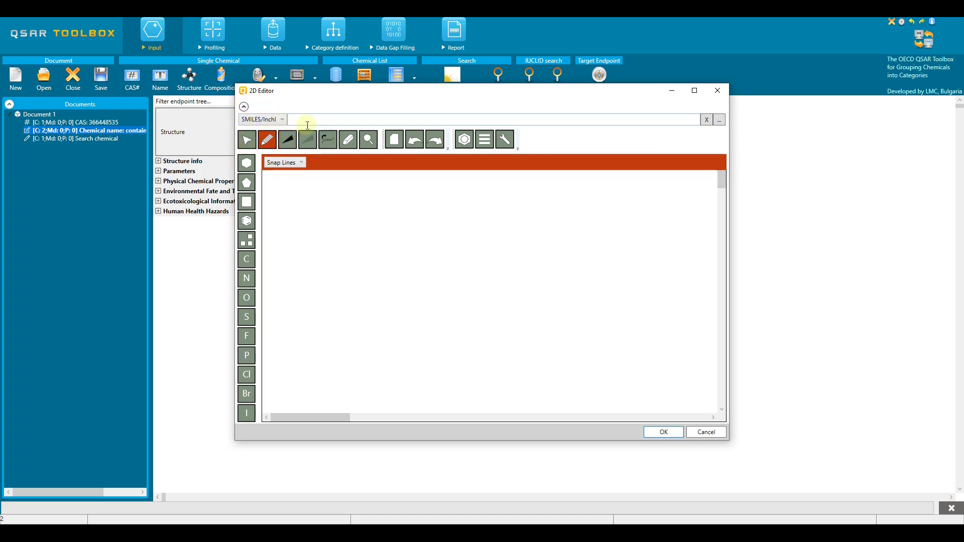
left_click(247, 224)
left_click(320, 274)
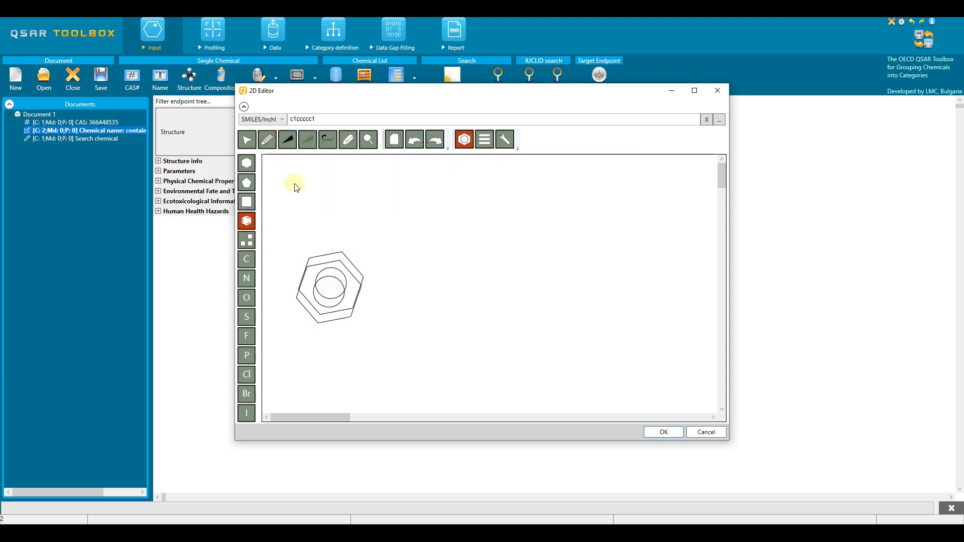
left_click(268, 141)
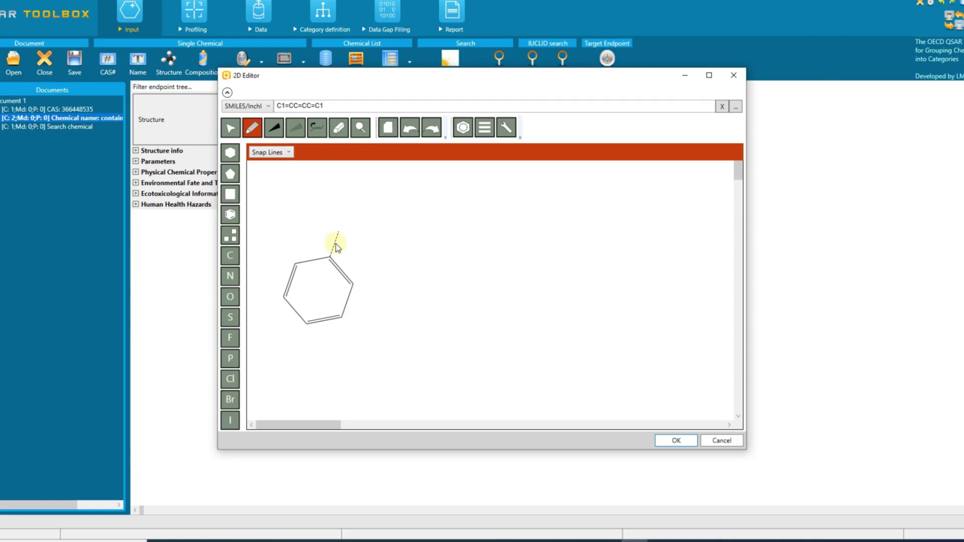
left_click(336, 245)
left_click_drag(338, 230, 353, 238)
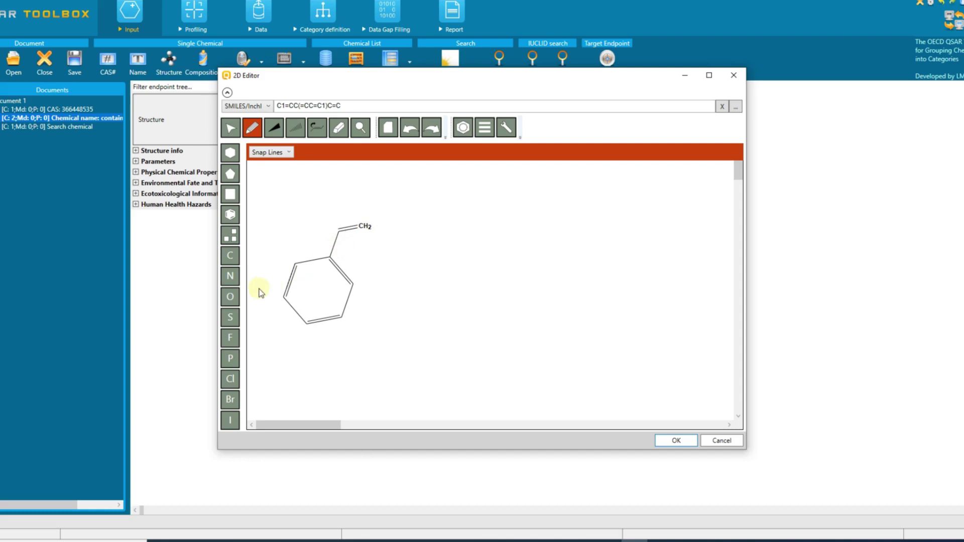
- Turn the terminal atom into oxygen and search the benzaldehyde structure, finding four records
left_click(230, 300)
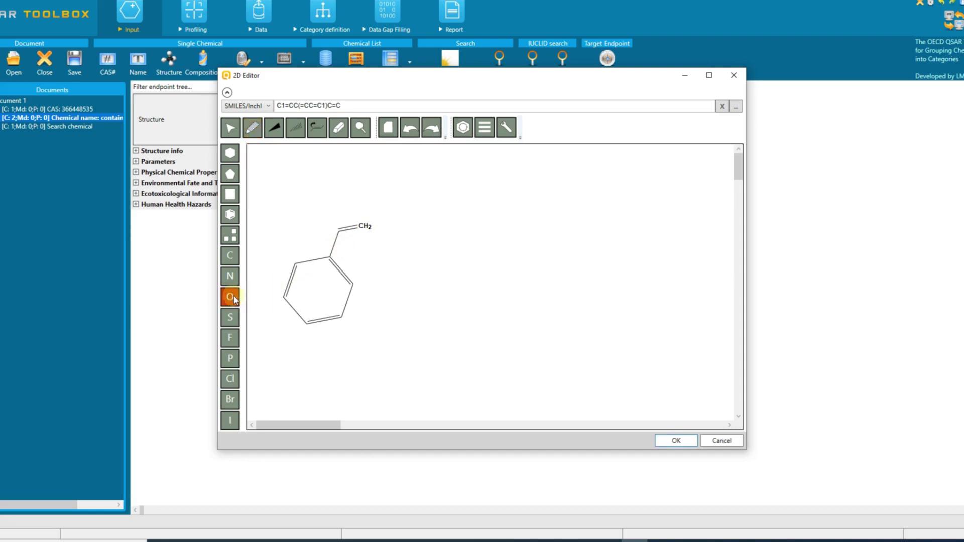
left_click(363, 226)
left_click(674, 442)
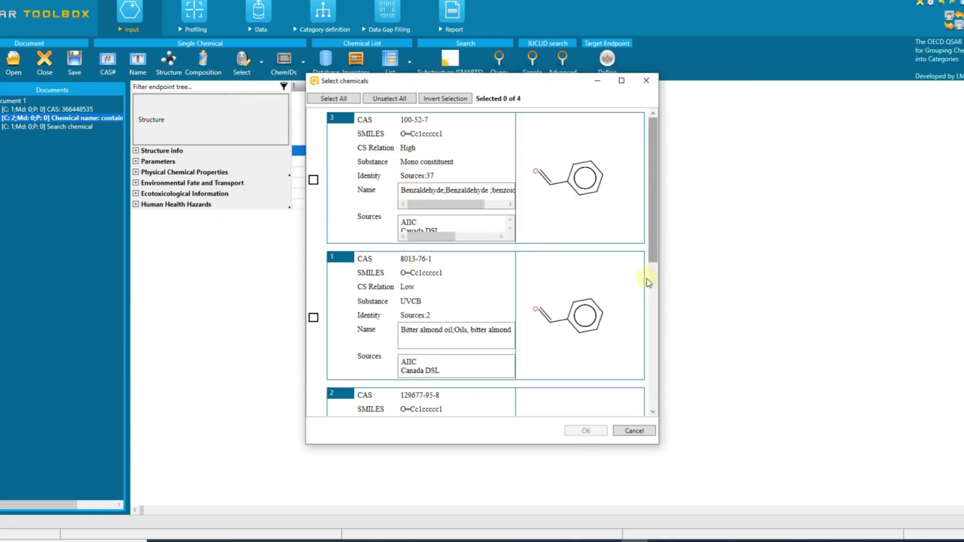
scroll(654, 383, "down", 2)
scroll(654, 382, "up", 2)
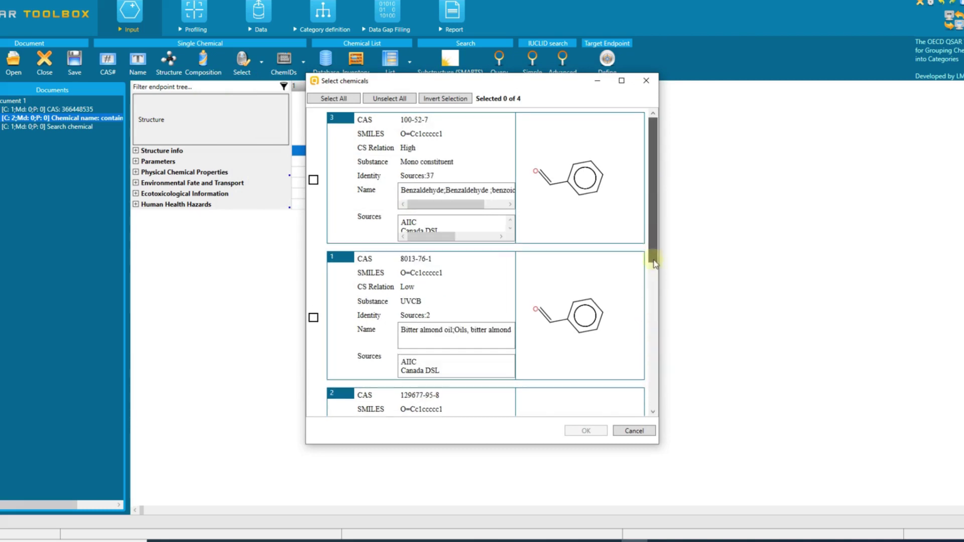
- Select benzaldehyde (100-52-7) from the results and add it to the data matrix
left_click(314, 179)
left_click(577, 423)
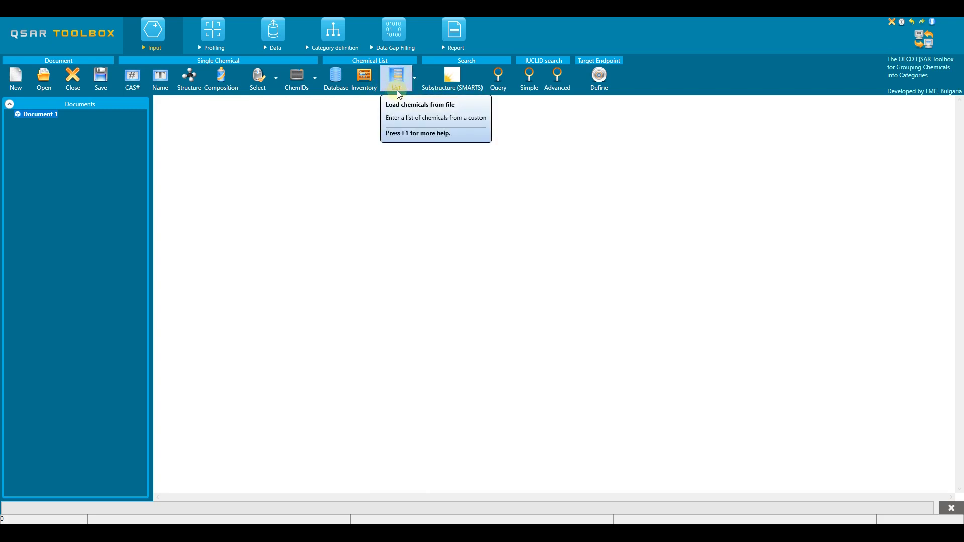
- Switch from the desktop file browser to the Examples folder of chemical list files
left_click(414, 81)
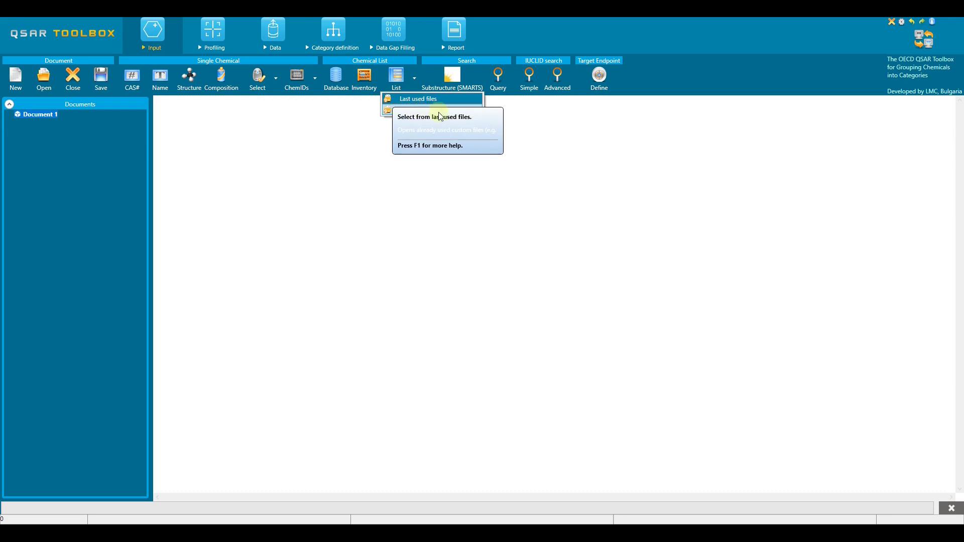
left_click(398, 79)
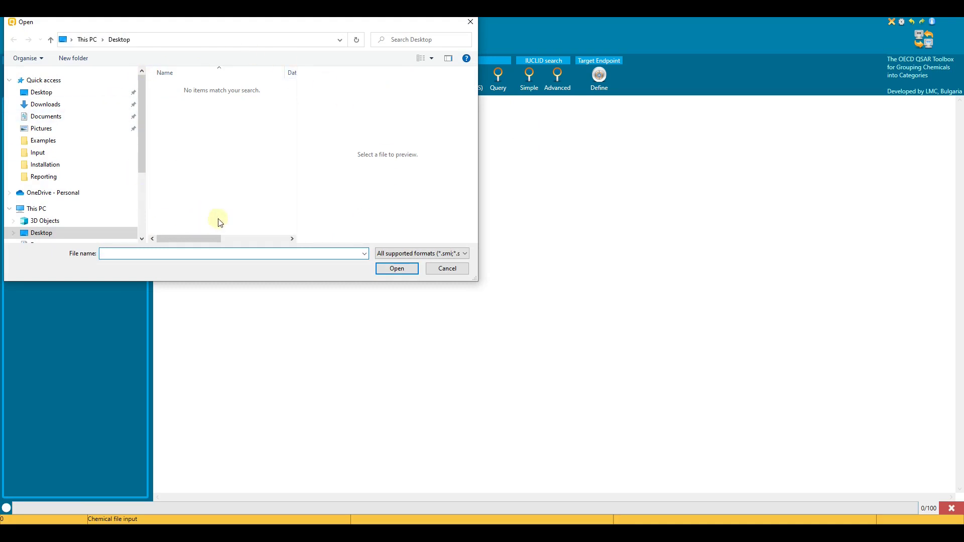
left_click(446, 271)
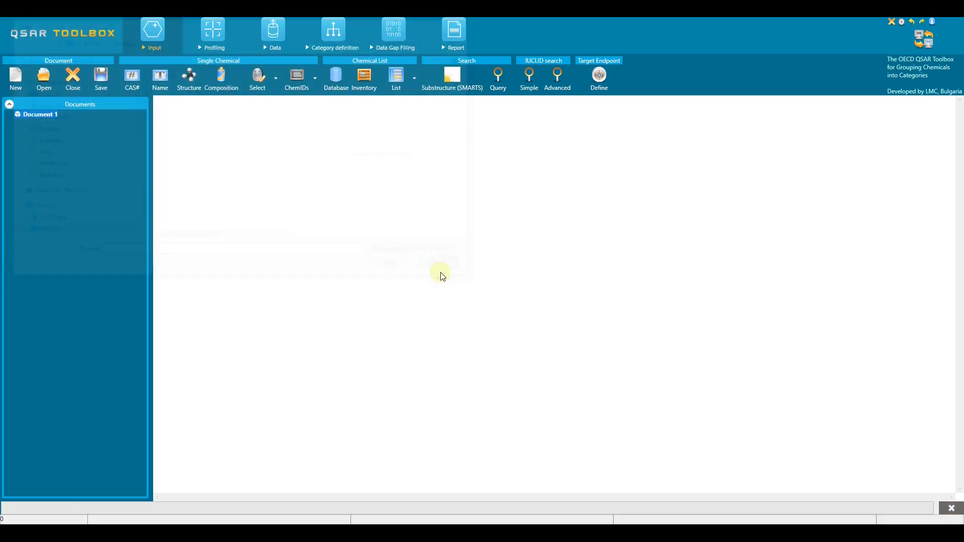
left_click(414, 92)
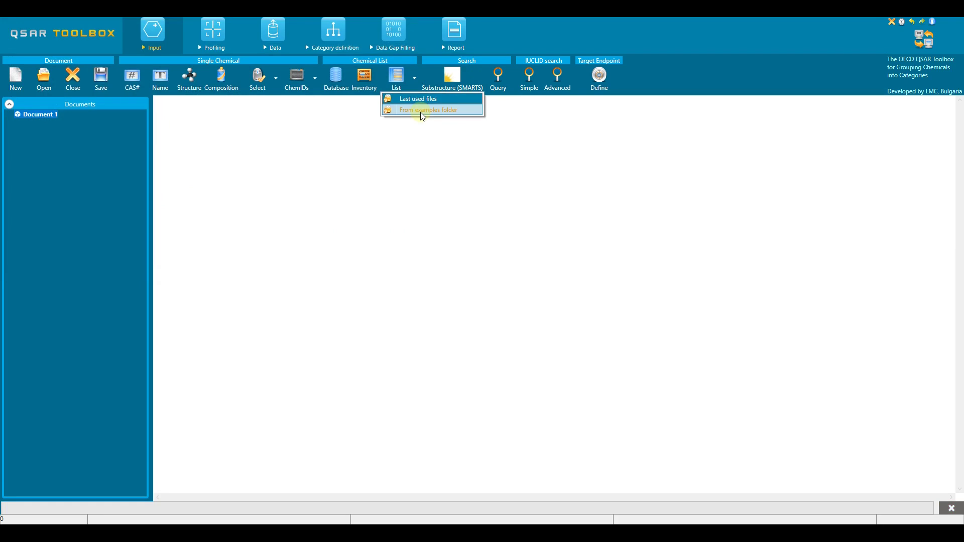
left_click(422, 110)
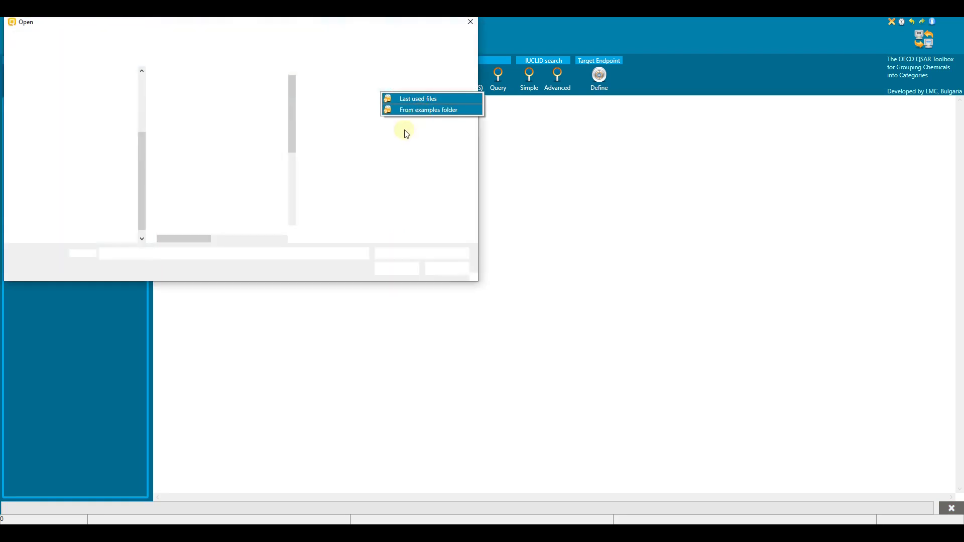
left_click(406, 254)
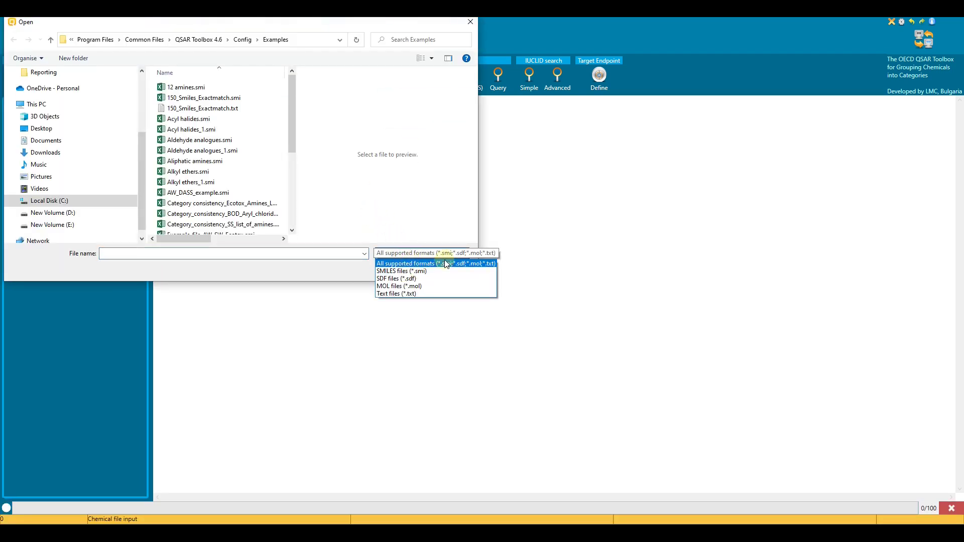
- Preview Acyl halides.smi in Notepad, then load 'List with CAS numbers.txt'
left_click(187, 120)
right_click(188, 119)
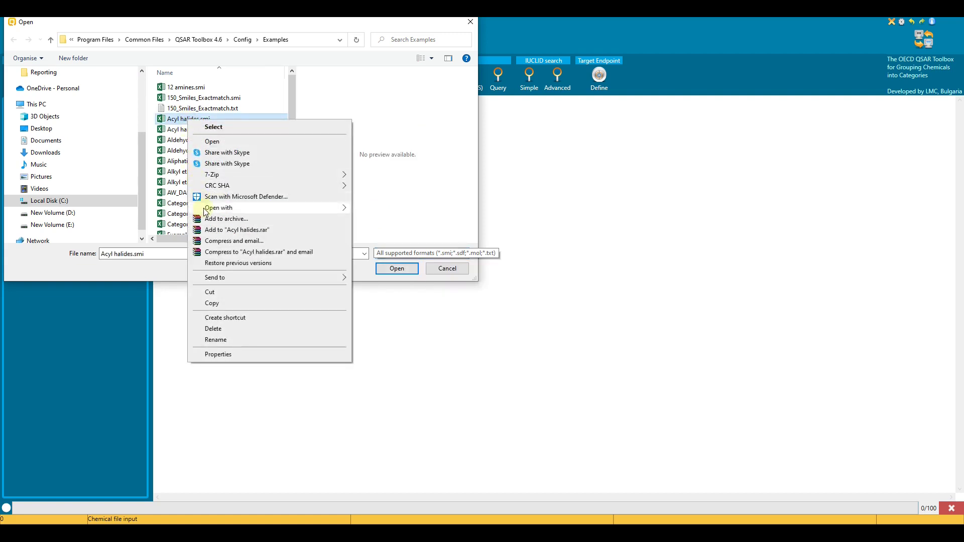
mouse_move(219, 207)
left_click(370, 220)
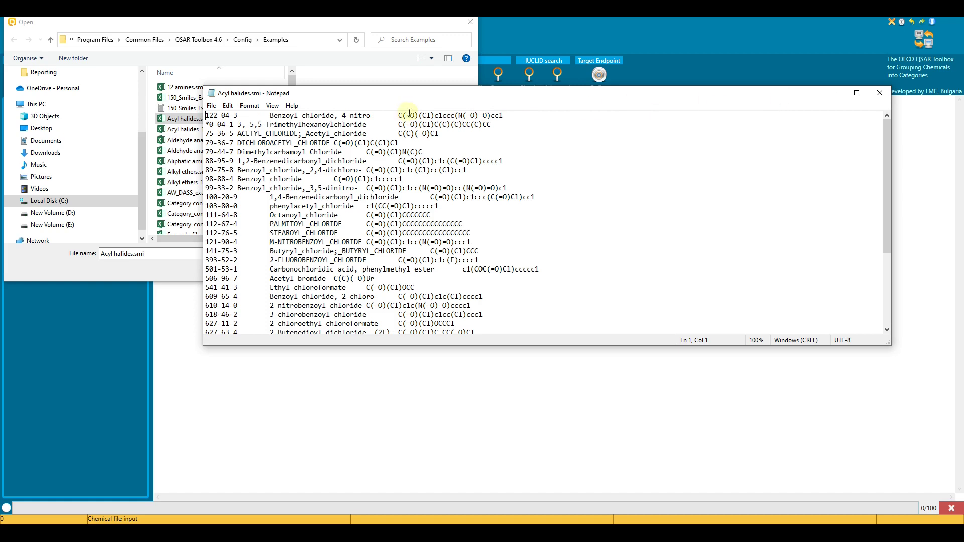
left_click(879, 93)
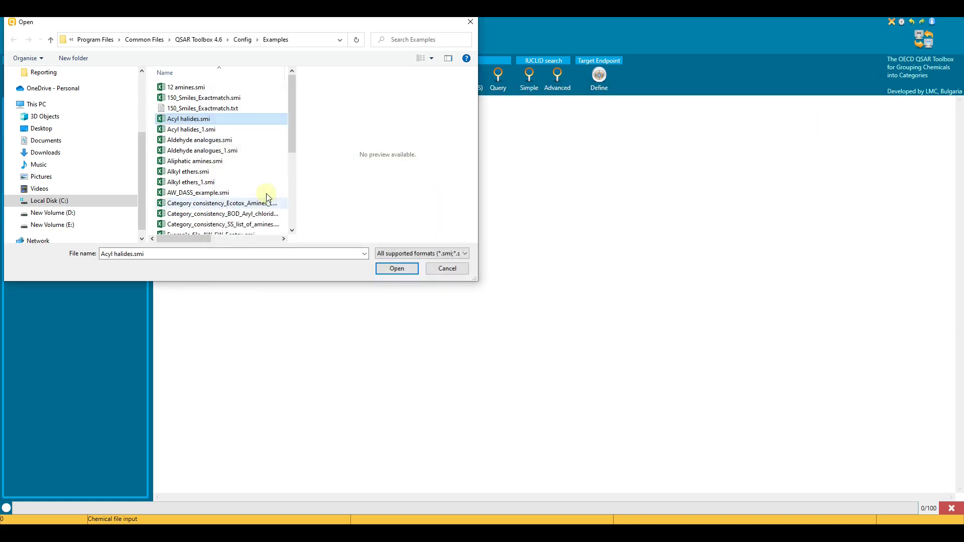
left_click_drag(291, 148, 296, 194)
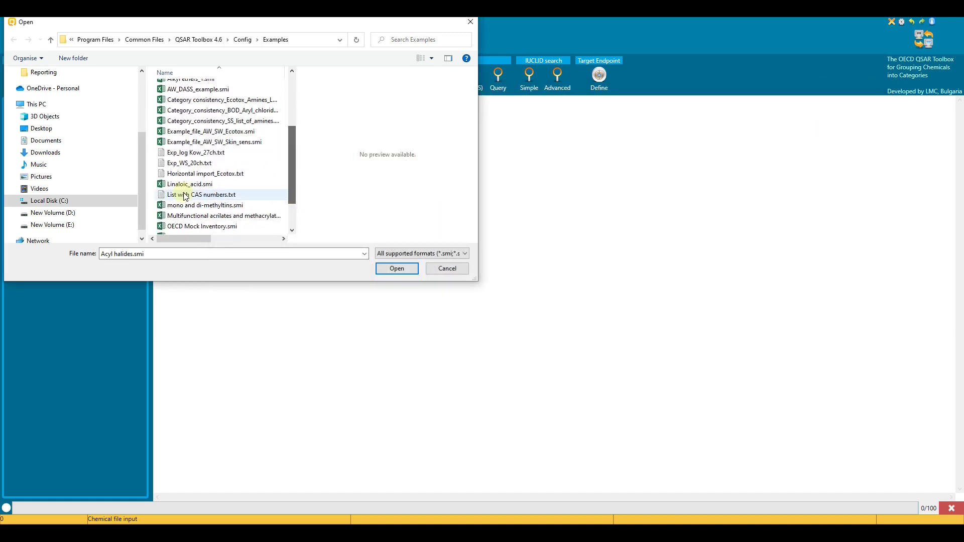
left_click(184, 194)
left_click(397, 268)
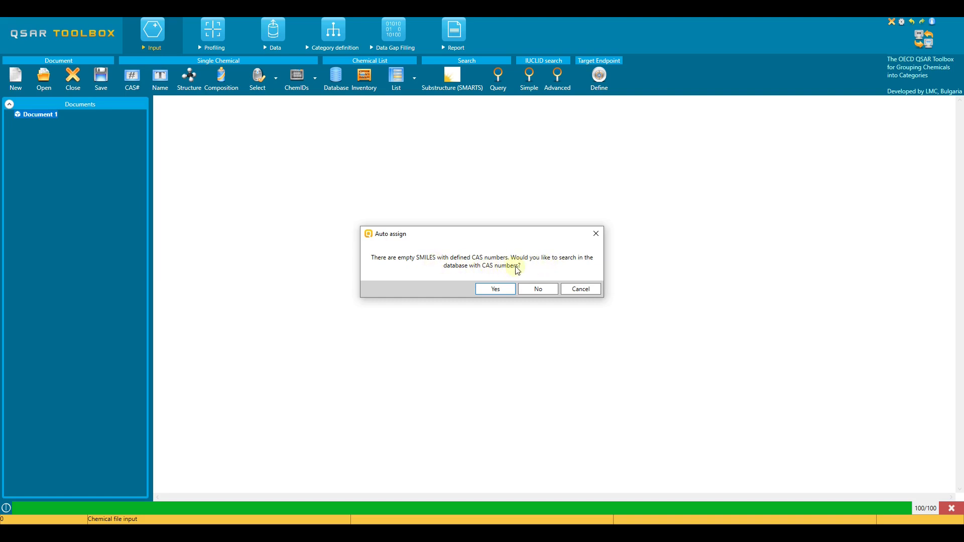
- Accept the CAS-number structure lookup and import the 20 chemicals found out of 39
left_click(496, 290)
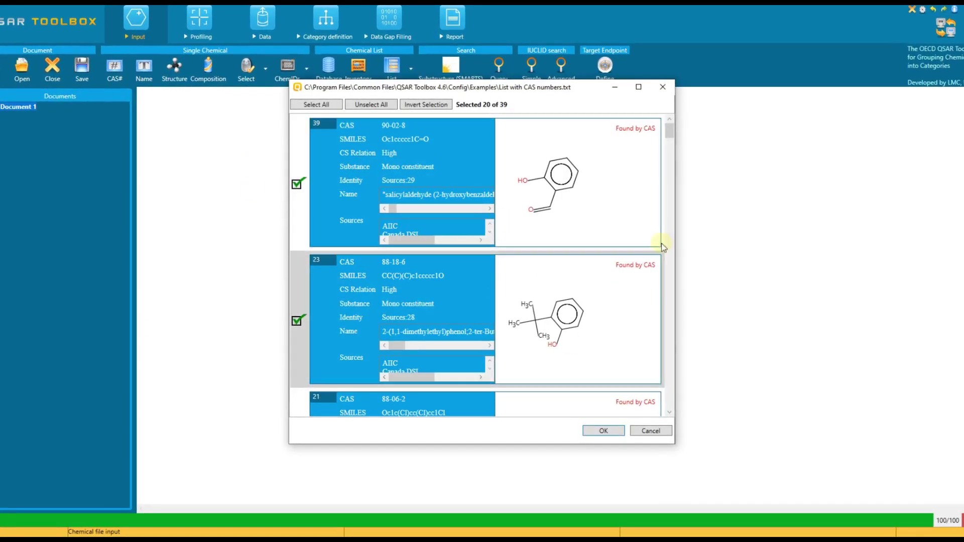
scroll(660, 241, "down", 2)
scroll(667, 181, "down", 5)
scroll(667, 297, "down", 5)
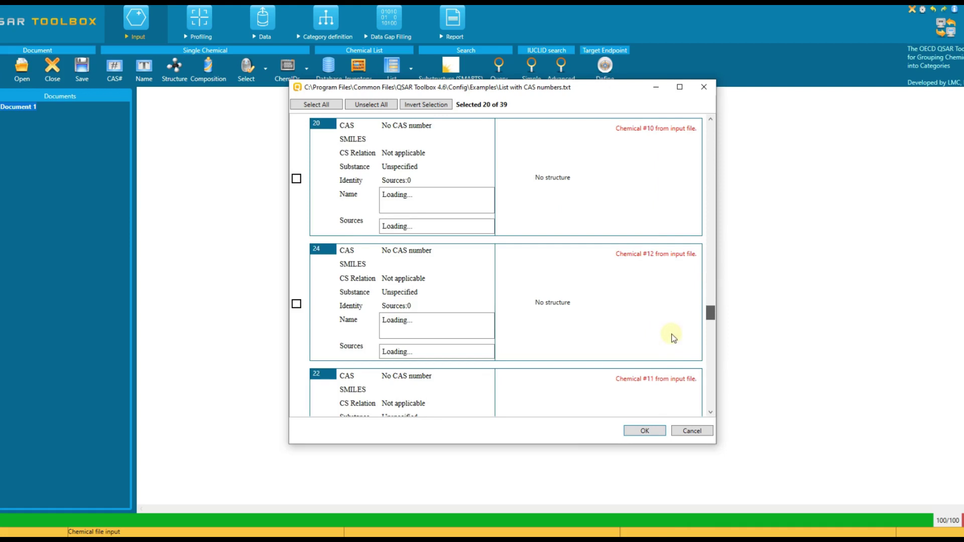
scroll(671, 334, "down", 2)
scroll(680, 355, "down", 3)
left_click_drag(706, 407, 676, 117)
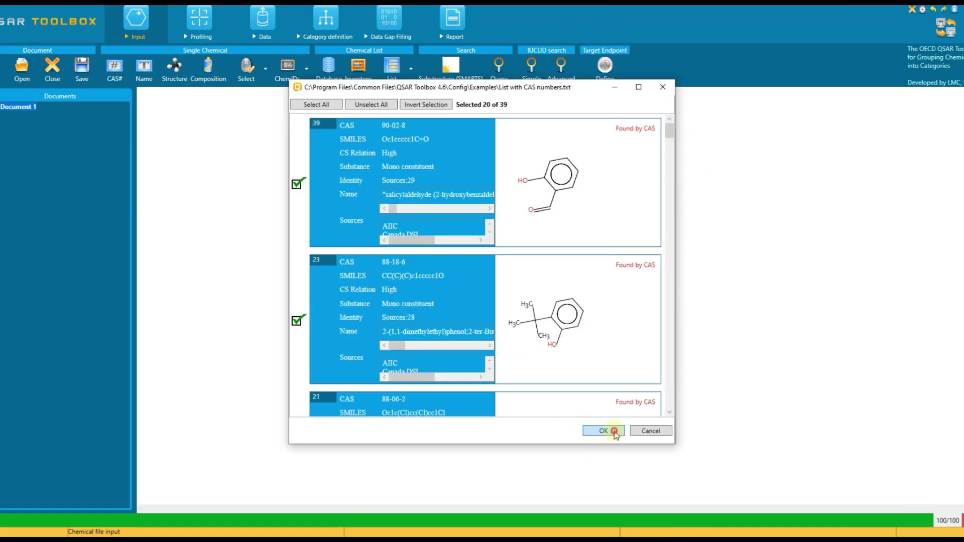
left_click(613, 430)
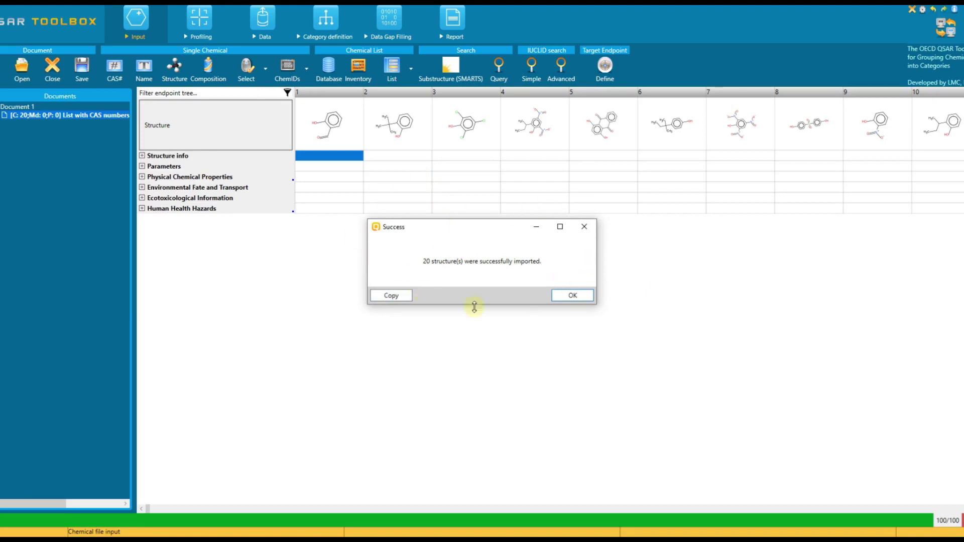
left_click(575, 297)
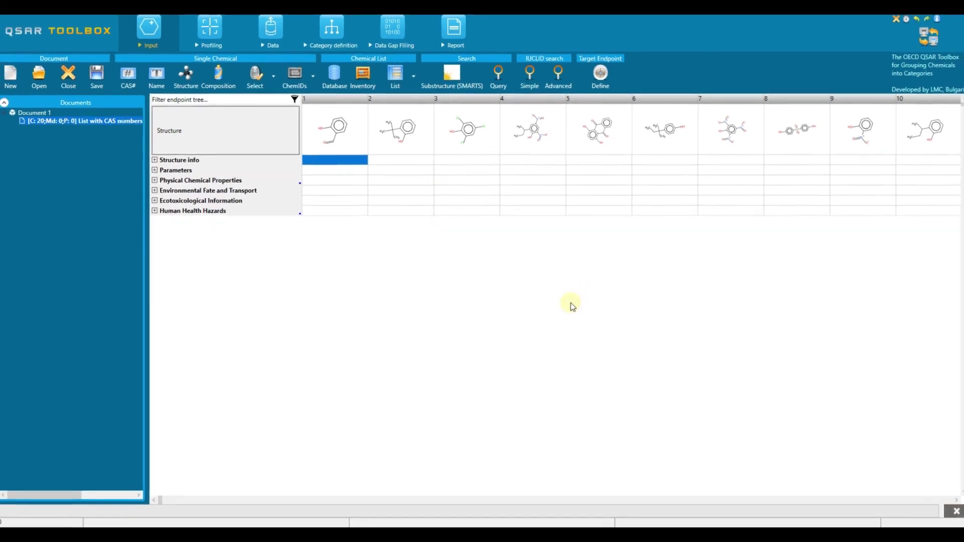